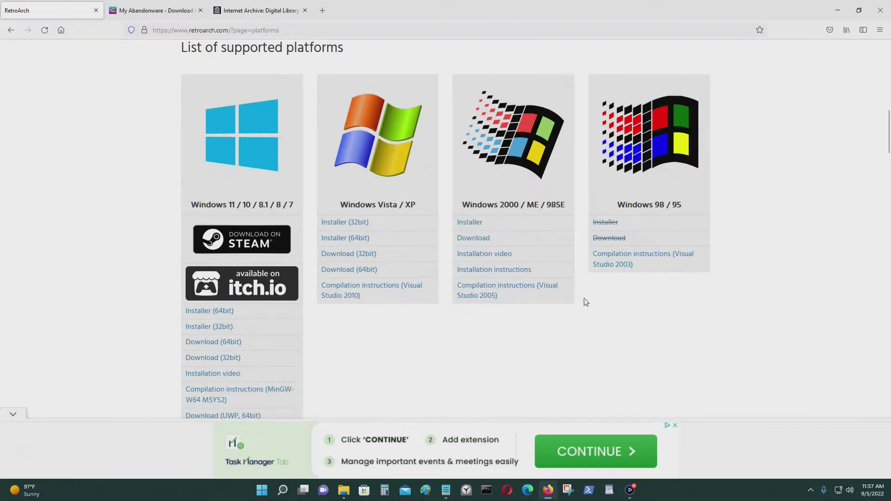
# Step: Scroll through the RetroArch download page, then minimize Firefox to reveal the Notepad notes
pyautogui.scroll(15, 495, 392)
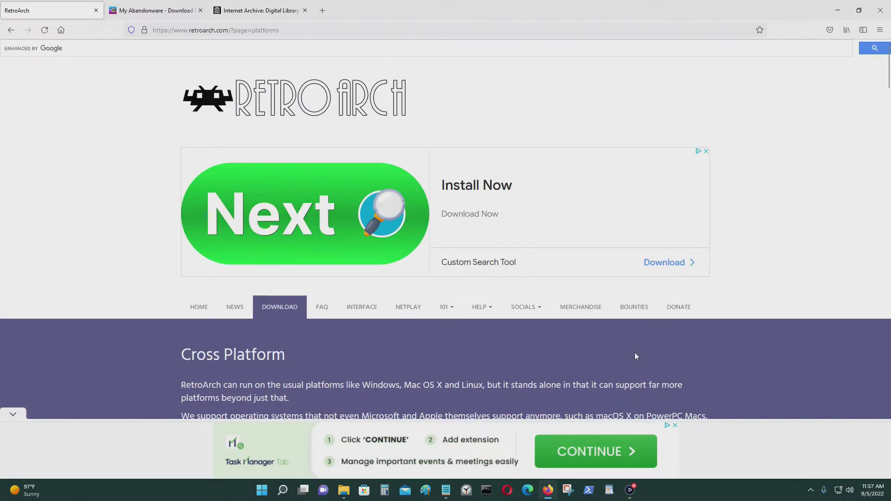
pyautogui.click(312, 29)
pyautogui.click(860, 247)
pyautogui.scroll(-8, 827, 259)
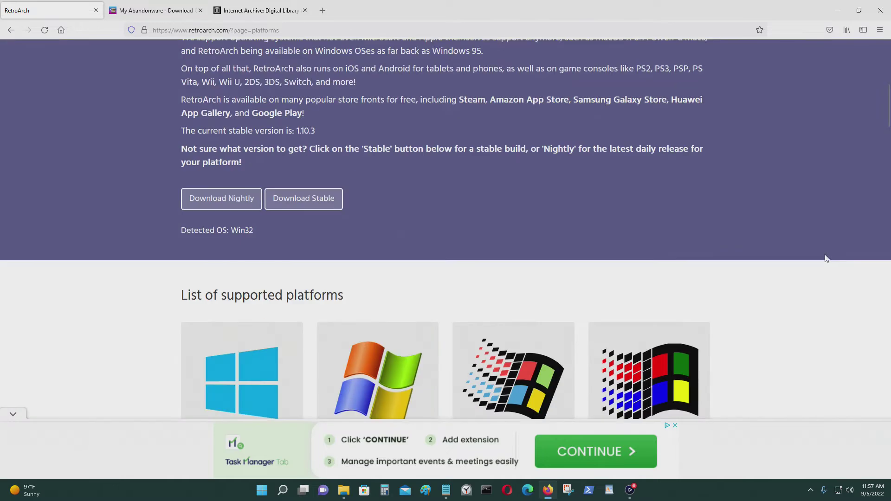
pyautogui.scroll(-3, 827, 259)
pyautogui.scroll(6, 826, 260)
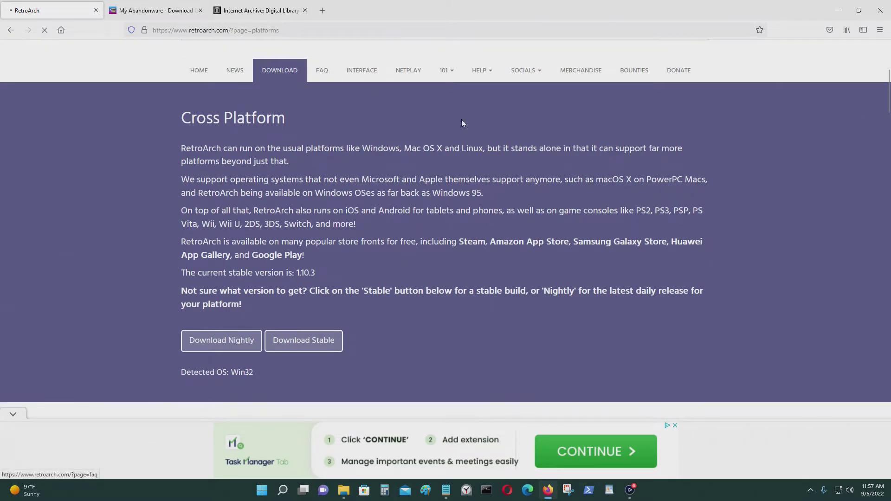
pyautogui.scroll(-8, 823, 295)
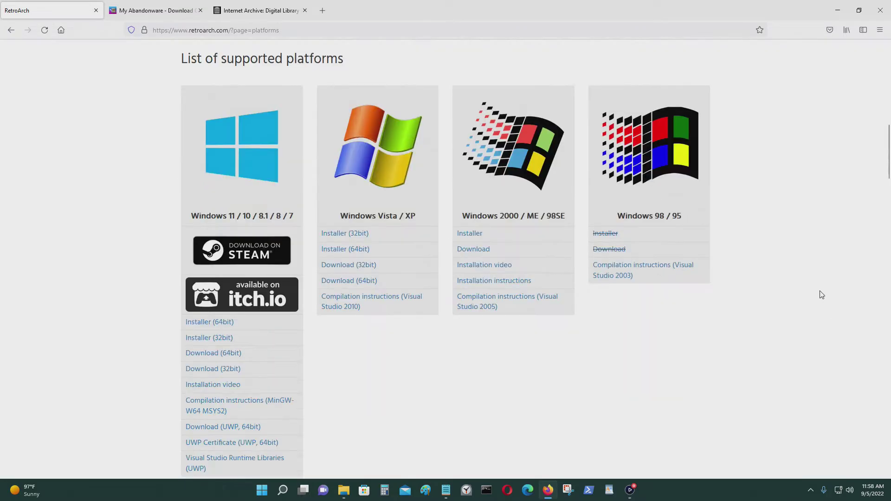
pyautogui.scroll(-2, 340, 301)
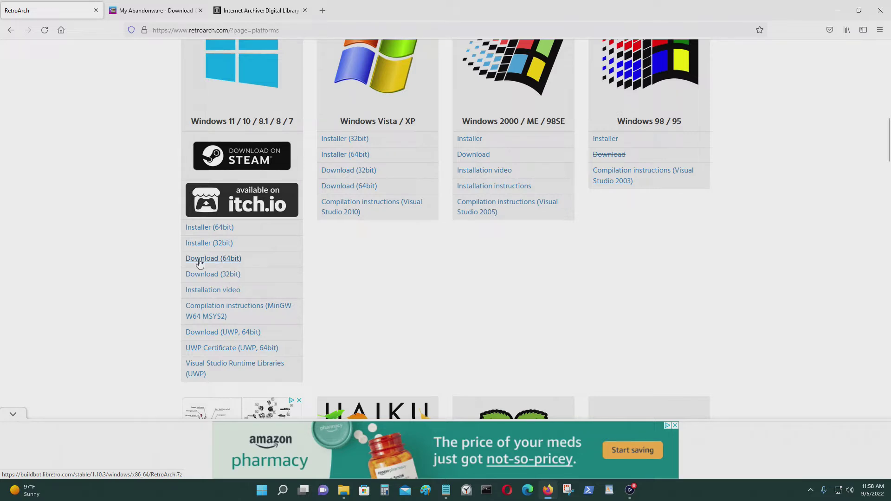
pyautogui.click(835, 14)
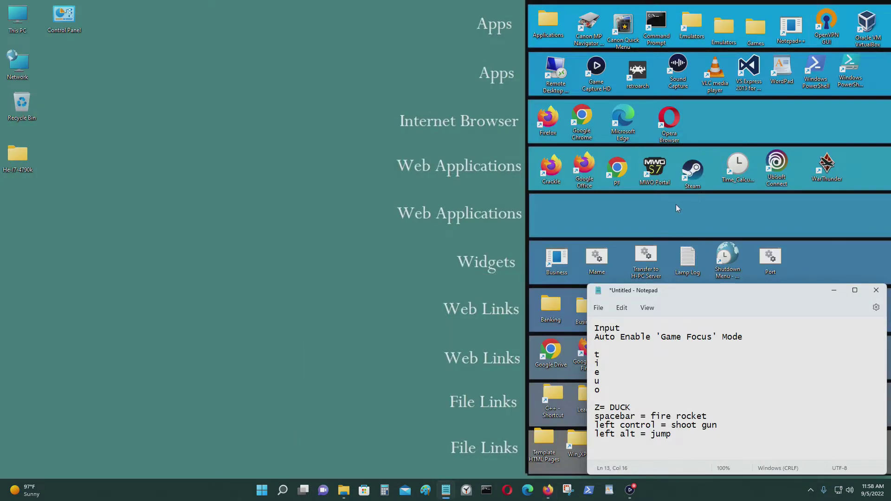
# Step: Open This PC and go into the DRIVE 1 (D:) drive
pyautogui.doubleClick(6, 21)
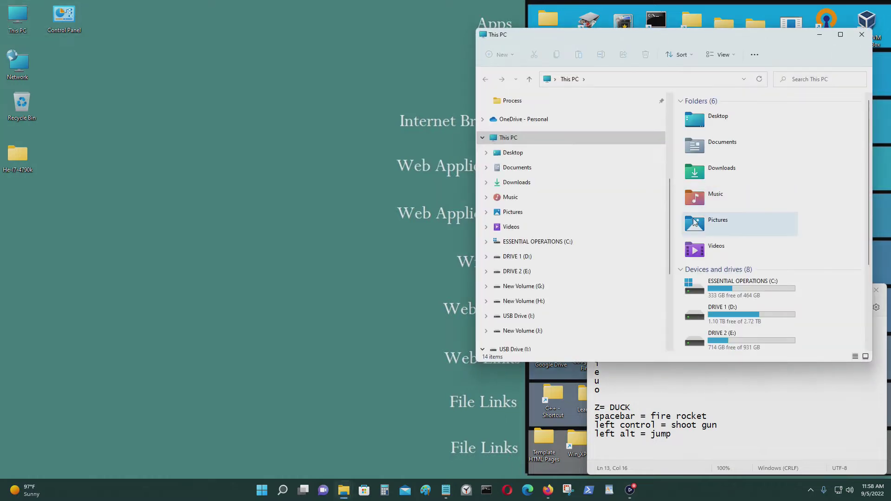
pyautogui.scroll(-2, 740, 257)
pyautogui.click(739, 259)
pyautogui.doubleClick(739, 257)
pyautogui.scroll(-3, 737, 247)
pyautogui.scroll(3, 729, 179)
# Step: Open Emulator > RetroArch, look over its files, and return to Firefox
pyautogui.doubleClick(729, 213)
pyautogui.scroll(-10, 745, 265)
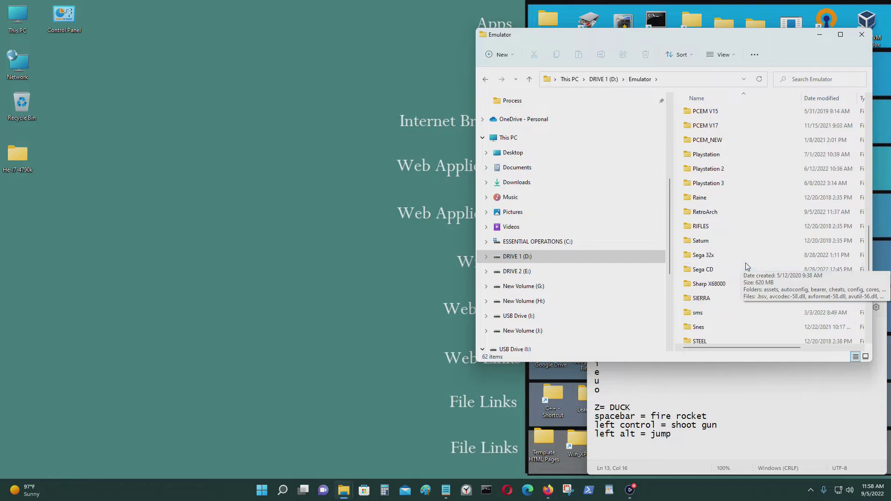
pyautogui.doubleClick(740, 214)
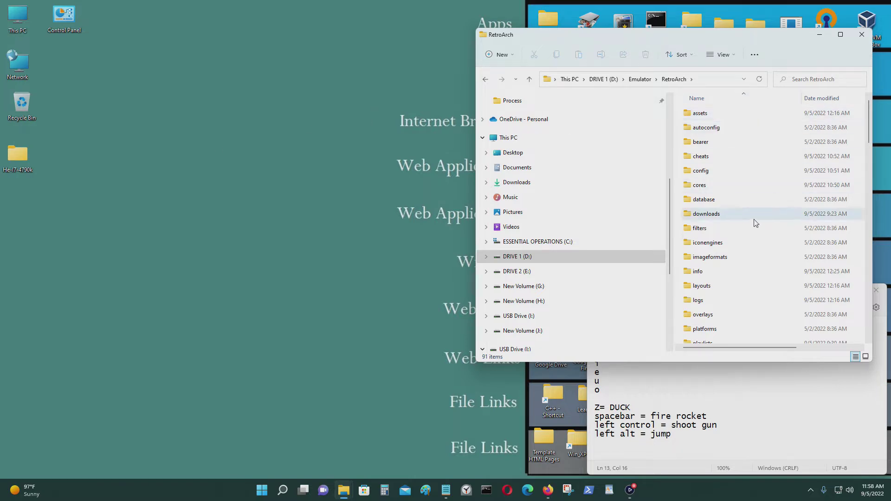
pyautogui.scroll(-15, 754, 223)
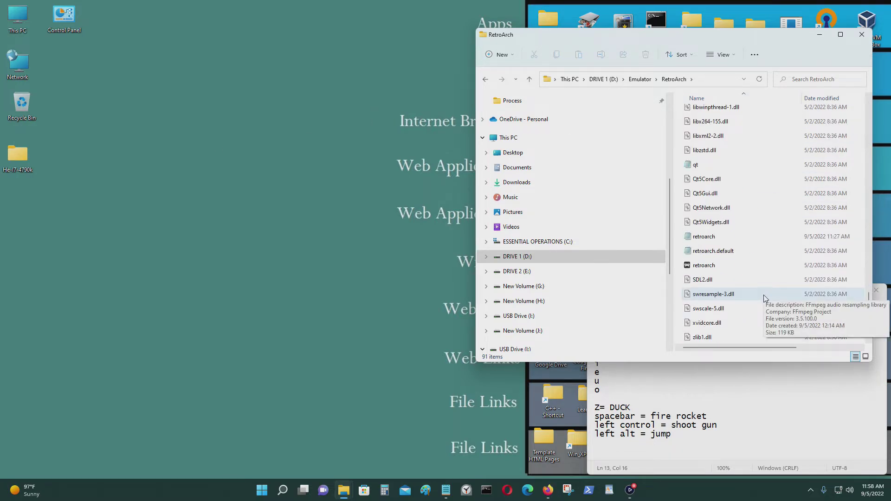
pyautogui.click(548, 490)
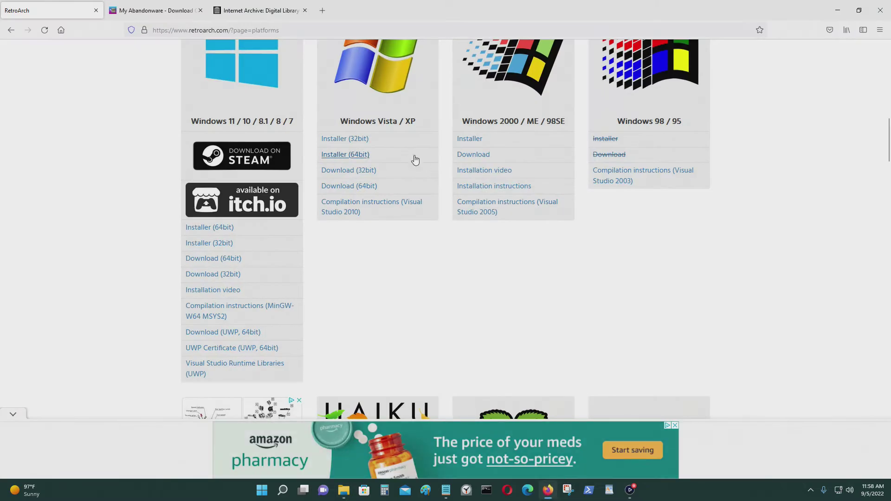
# Step: On My Abandonware, browse games by platform and open the DOS listing
pyautogui.click(155, 10)
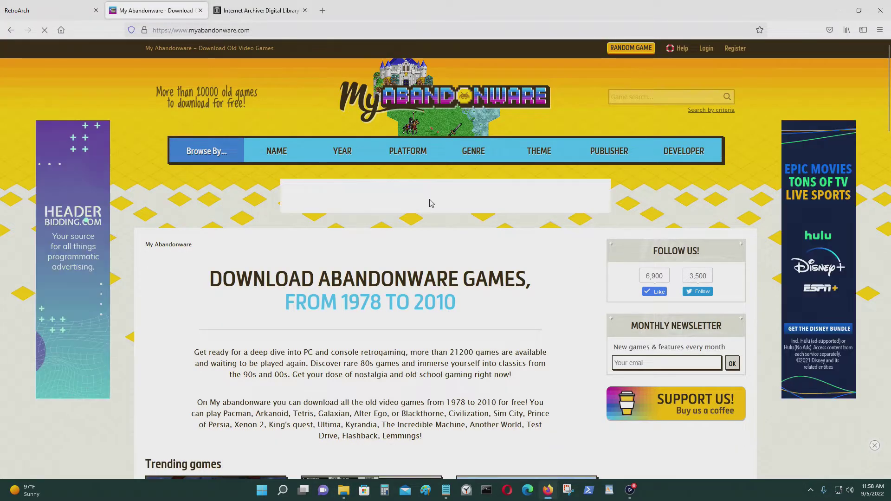
pyautogui.click(408, 151)
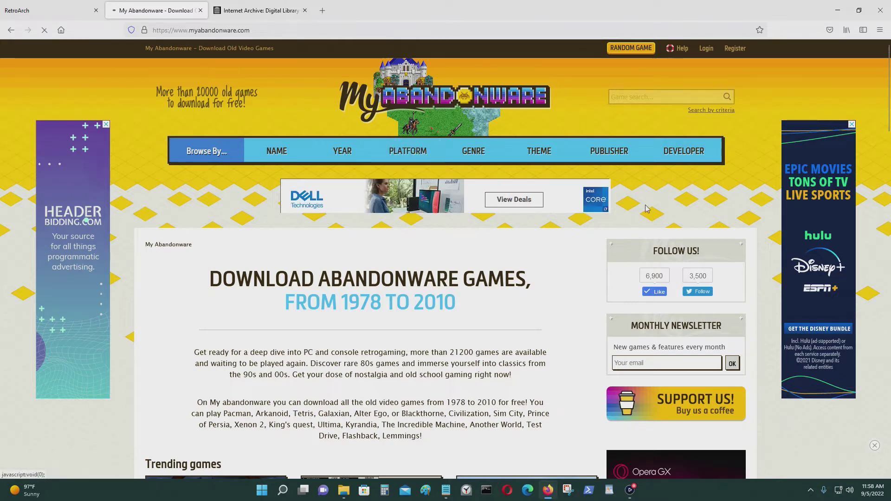
pyautogui.scroll(-2, 781, 325)
pyautogui.scroll(-10, 782, 329)
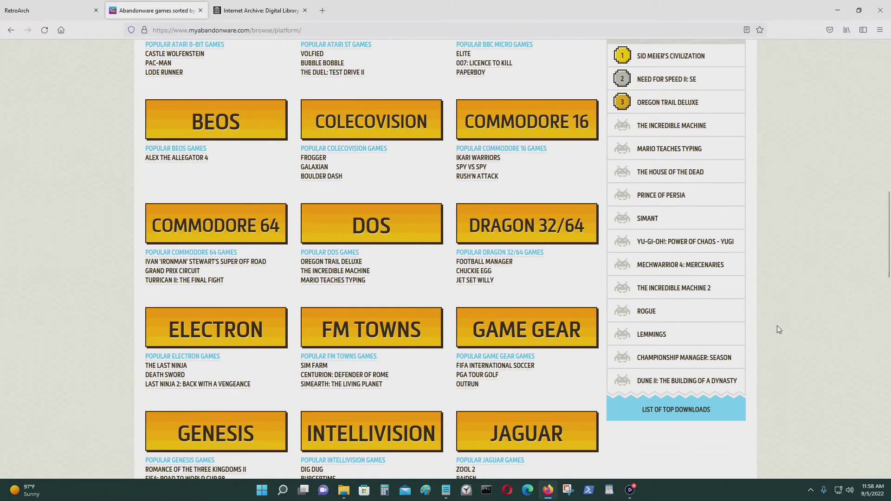
pyautogui.click(377, 229)
# Step: Scroll through the DOS games and move on to page 2
pyautogui.scroll(-8, 775, 297)
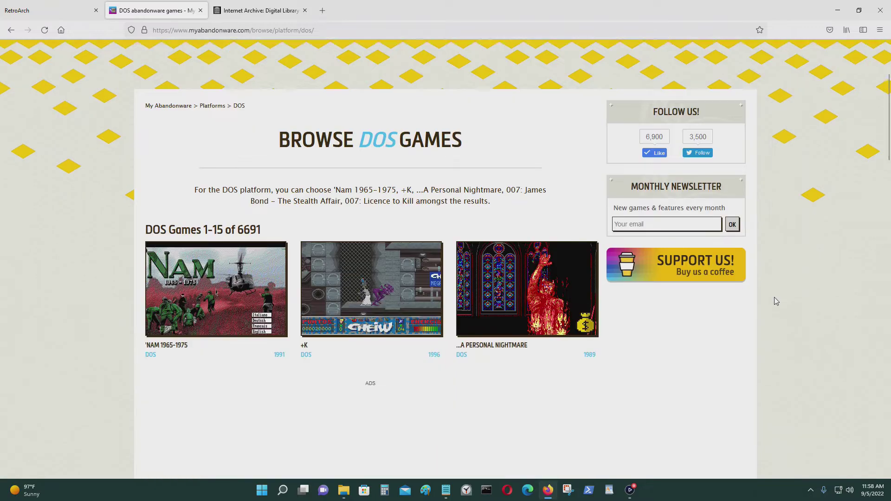
pyautogui.scroll(3, 768, 300)
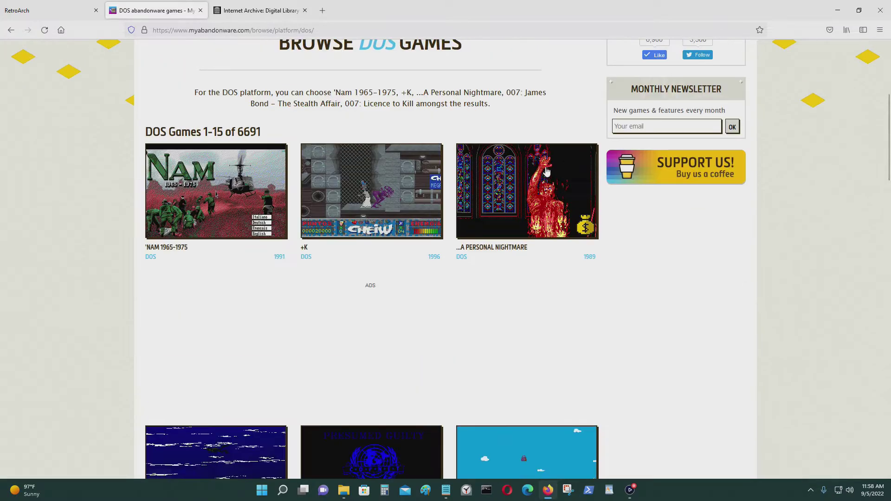
pyautogui.scroll(-15, 790, 264)
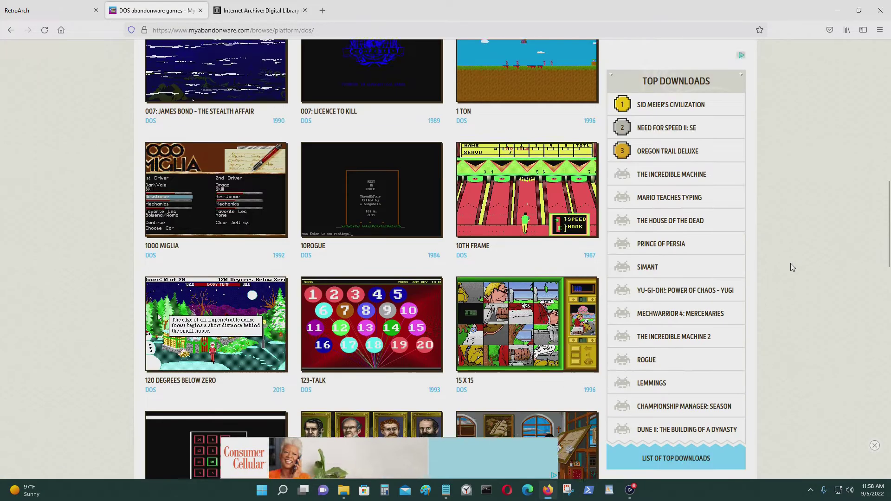
pyautogui.scroll(-4, 787, 289)
pyautogui.scroll(5, 787, 283)
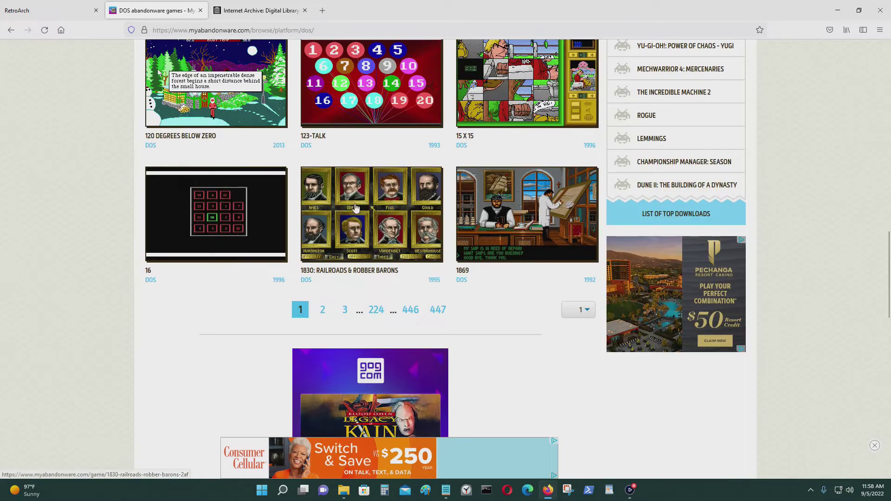
pyautogui.click(356, 310)
pyautogui.scroll(-6, 598, 345)
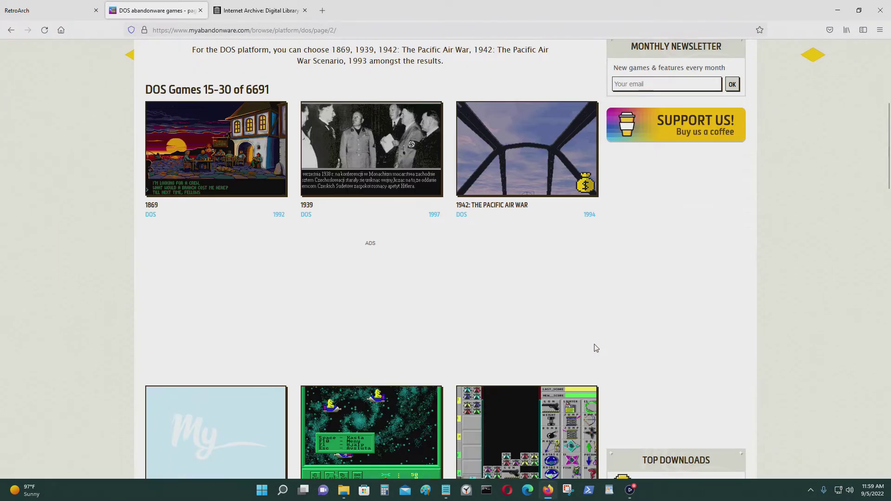
pyautogui.scroll(-4, 594, 344)
pyautogui.scroll(-4, 594, 341)
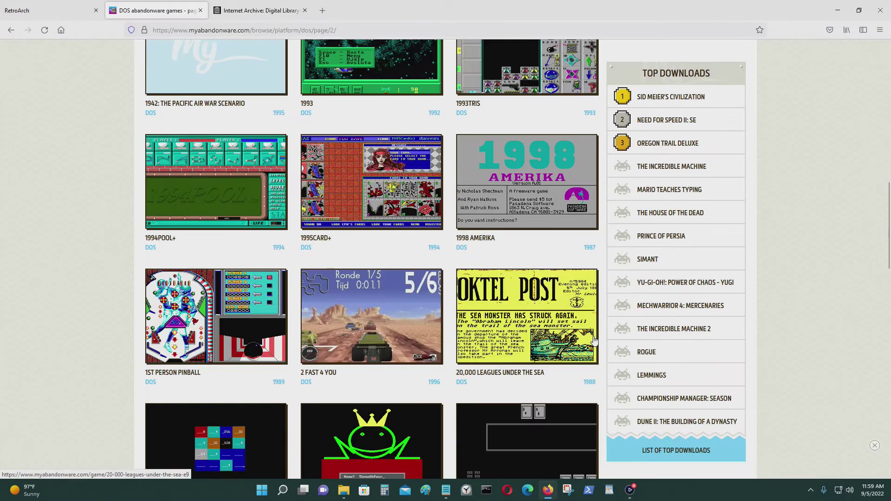
pyautogui.scroll(3, 595, 342)
# Step: Search the Internet Archive for 'Badblood'
pyautogui.hotkey('ctrl', 'Tab')
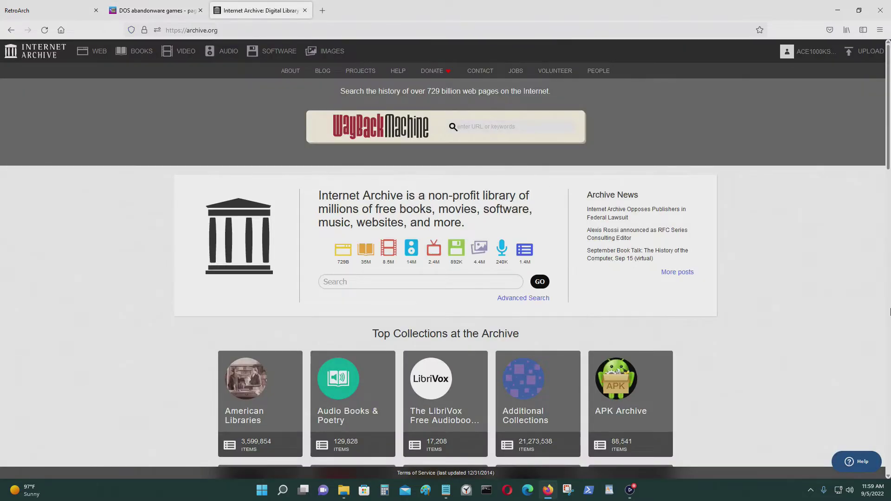
pyautogui.click(427, 285)
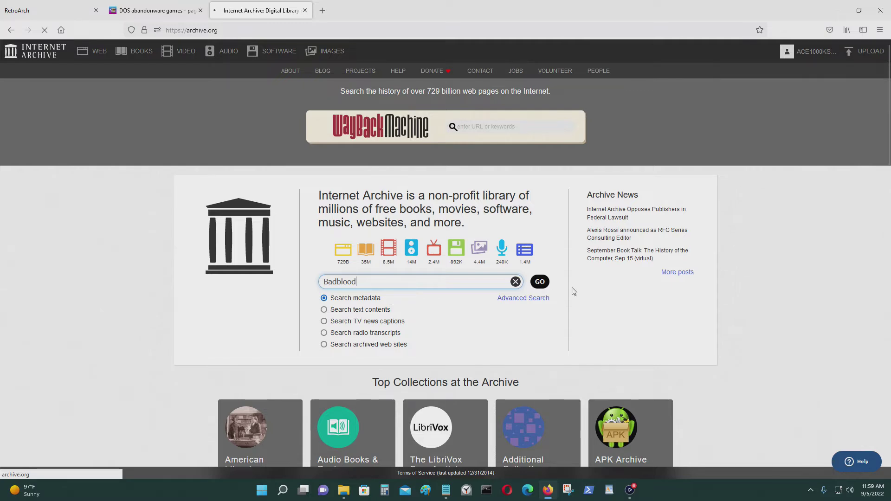
pyautogui.press('Return')
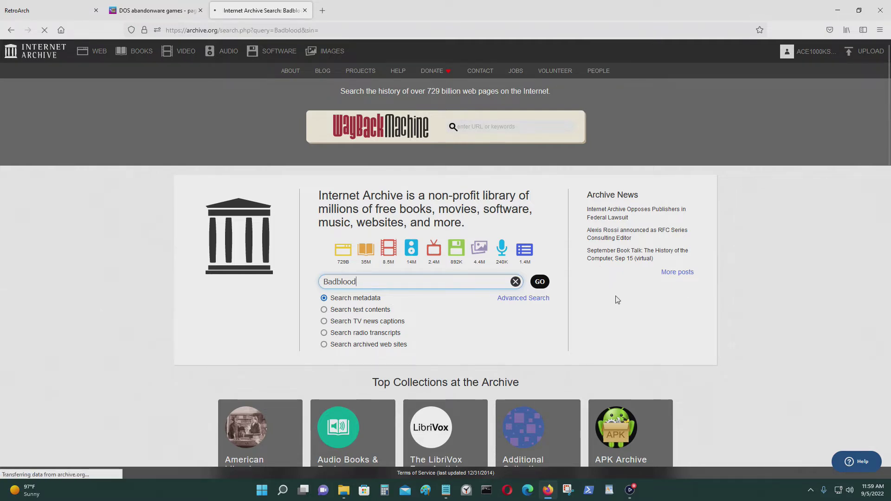
# Step: Open the Bad Blood IBM PC Floppy Image item, then return to the DOS games page
pyautogui.scroll(-8, 824, 332)
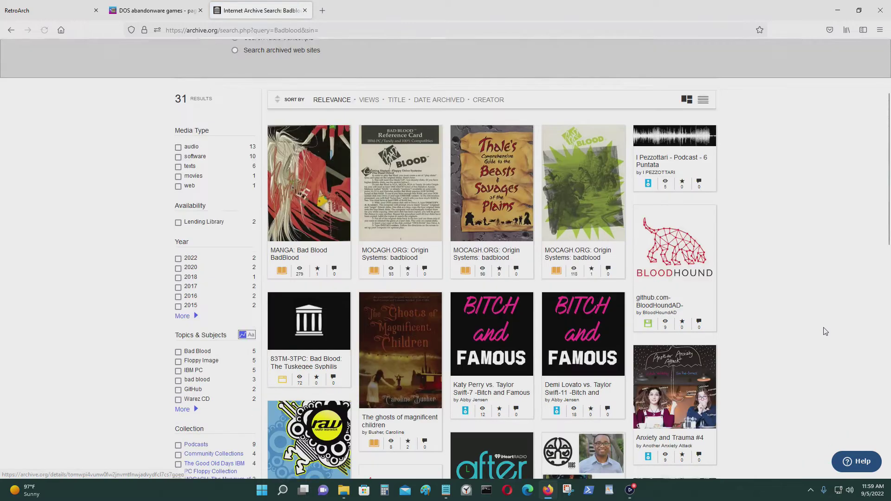
pyautogui.scroll(-3, 821, 333)
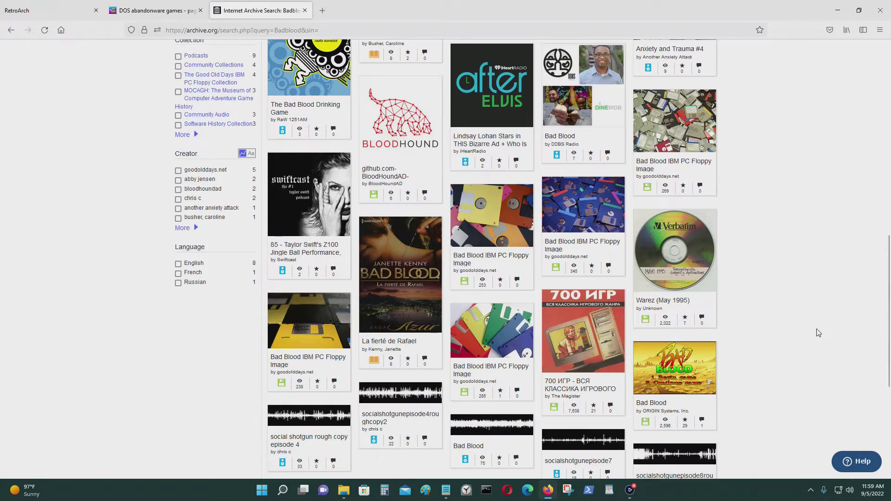
pyautogui.click(308, 359)
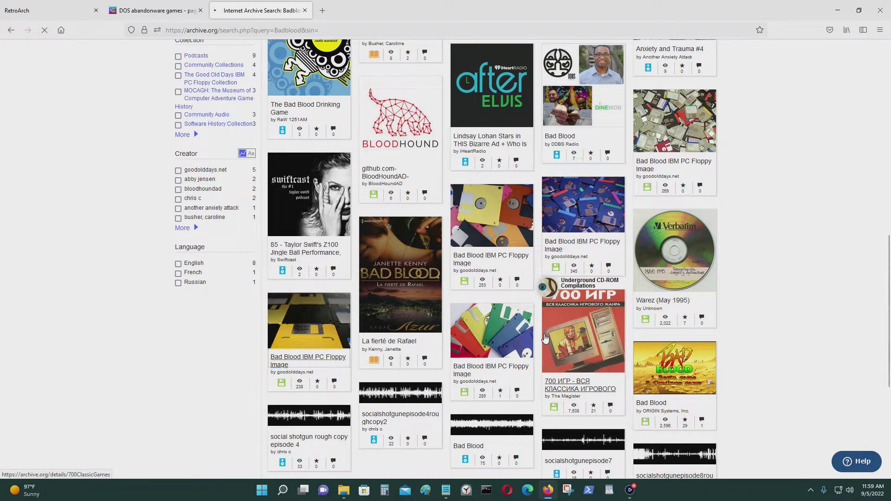
pyautogui.scroll(-6, 732, 355)
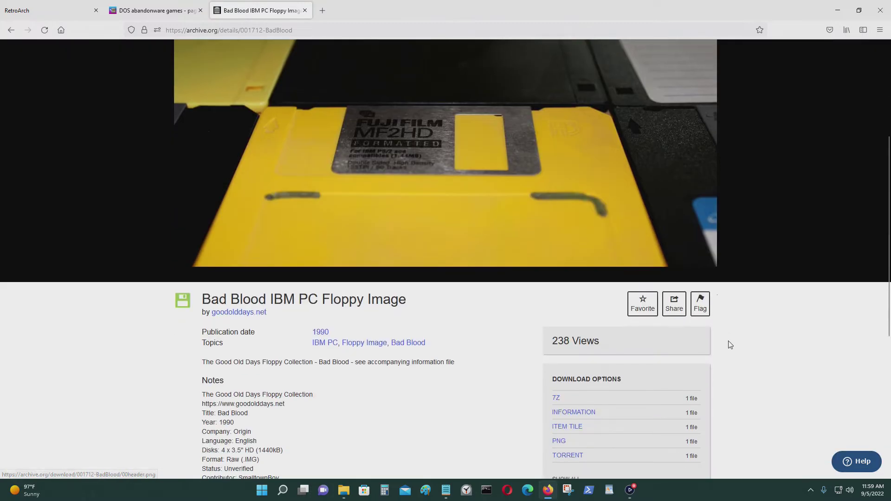
pyautogui.scroll(1, 730, 353)
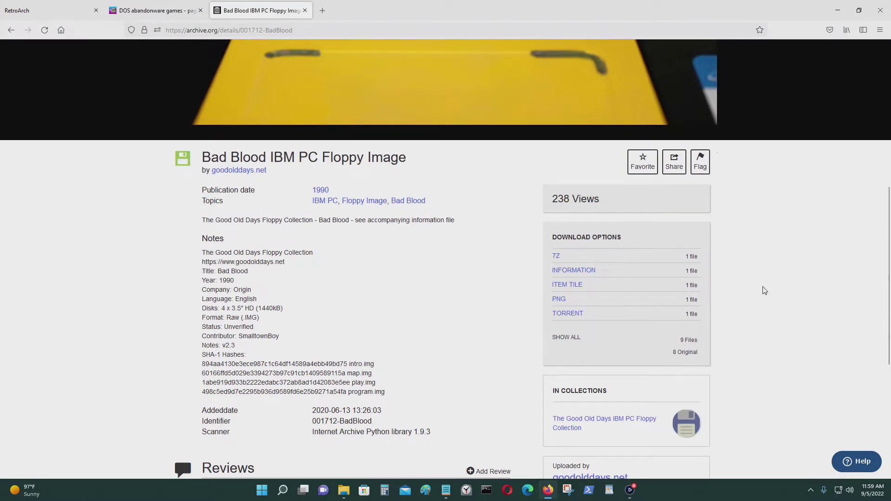
pyautogui.click(154, 10)
pyautogui.scroll(10, 500, 213)
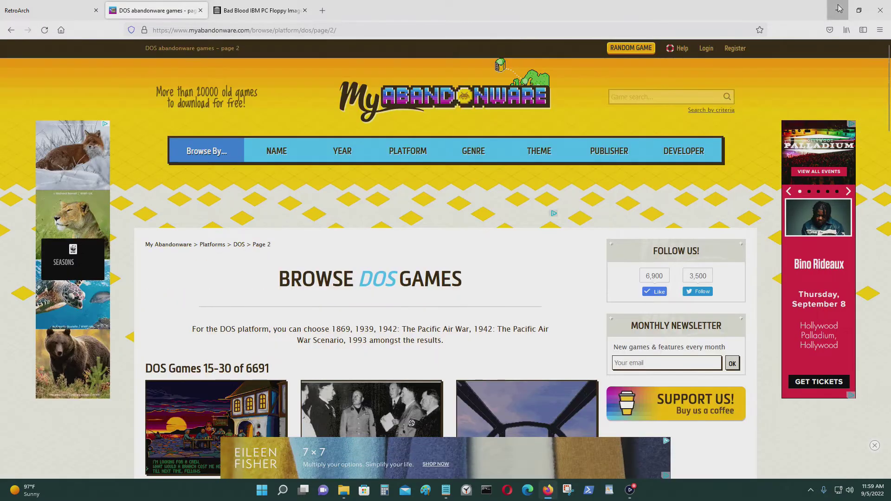
# Step: Launch retroarch from D:\Emulator\RetroArch and maximize its window at the Main Menu
pyautogui.click(838, 10)
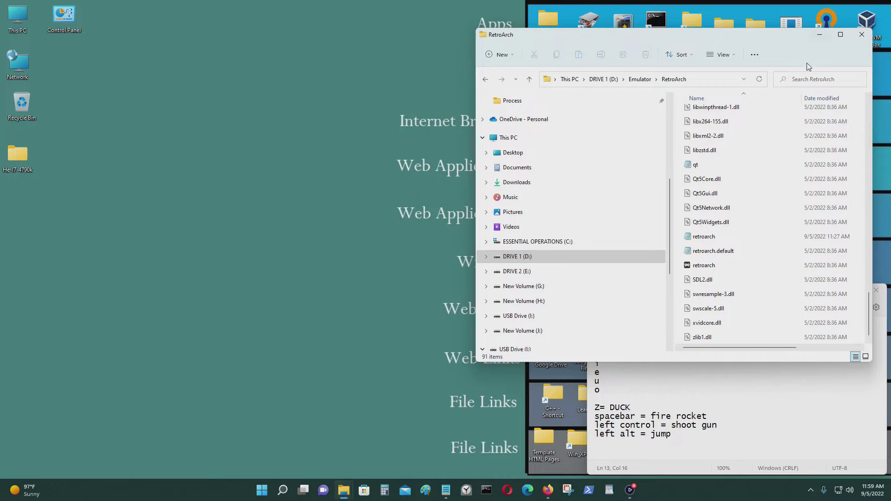
pyautogui.doubleClick(730, 266)
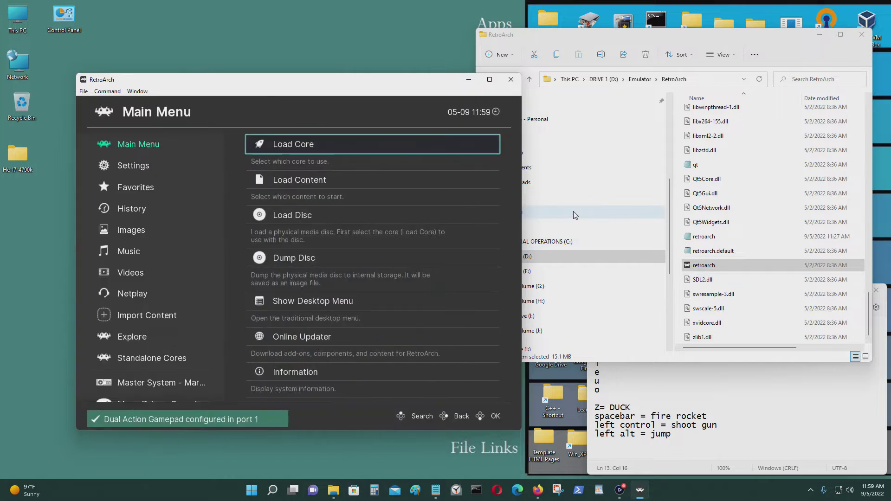
pyautogui.click(489, 80)
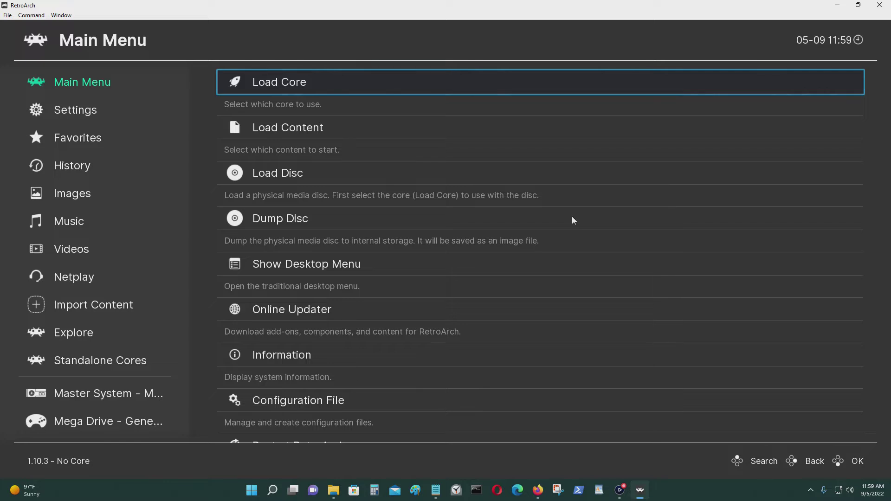
pyautogui.press('Return')
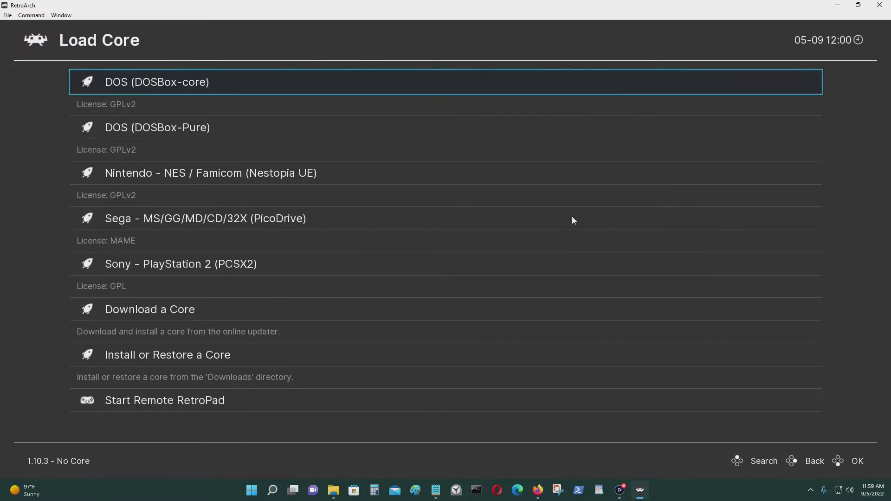
# Step: Navigate back through the RetroArch menus to reopen Load Core
pyautogui.press('BackSpace')
pyautogui.press('Down')
pyautogui.press('Up')
pyautogui.press('Left')
pyautogui.press('Down')
pyautogui.press('Up')
pyautogui.press('Right')
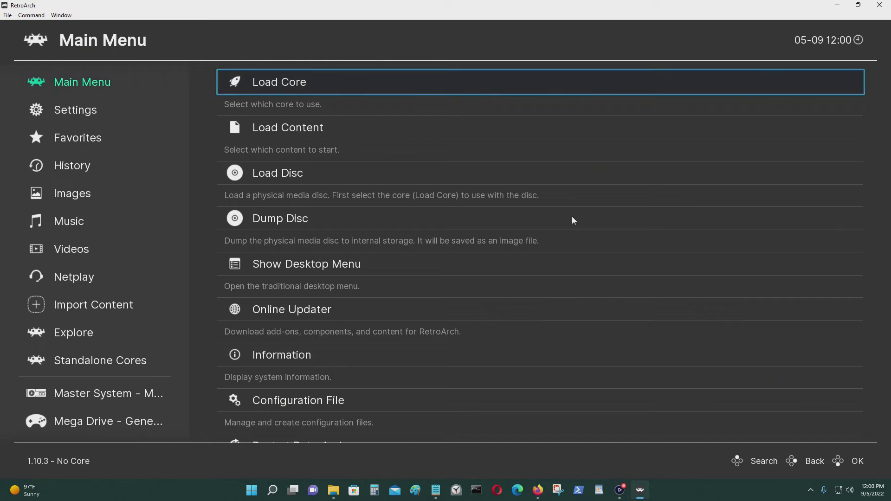
pyautogui.press('Return')
# Step: Install or update DOS (DOSBox-core) from Download a Core, then return to the Main Menu
pyautogui.press('Up')
pyautogui.press('Up')
pyautogui.press('Up')
pyautogui.press('Return')
pyautogui.press('Up')
pyautogui.press('Up')
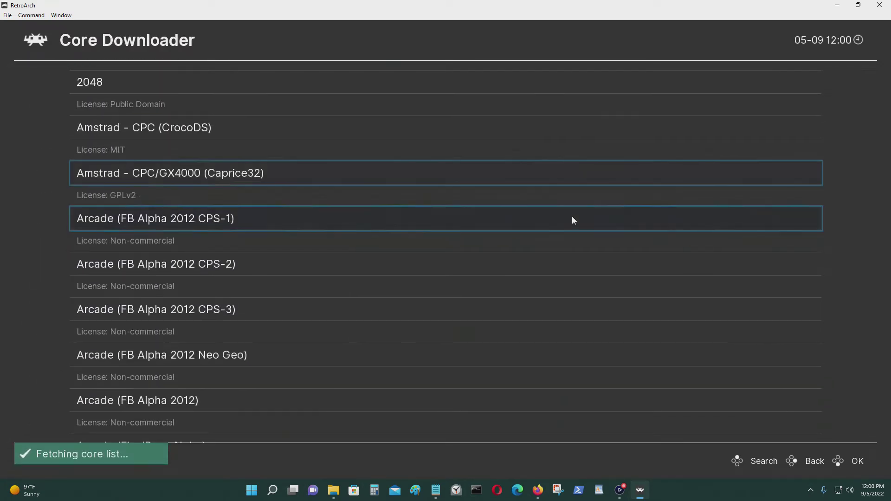
pyautogui.press('Right')
pyautogui.press('Right')
pyautogui.press('Down')
pyautogui.press('Down')
pyautogui.press('Down')
pyautogui.press('Down')
pyautogui.press('Down')
pyautogui.press('Down')
pyautogui.press('Down')
pyautogui.press('Down')
pyautogui.press('Down')
pyautogui.press('Down')
pyautogui.press('Down')
pyautogui.press('Down')
pyautogui.press('Down')
pyautogui.press('Down')
pyautogui.press('Down')
pyautogui.press('Down')
pyautogui.press('Down')
pyautogui.press('Down')
pyautogui.press('Down')
pyautogui.press('Down')
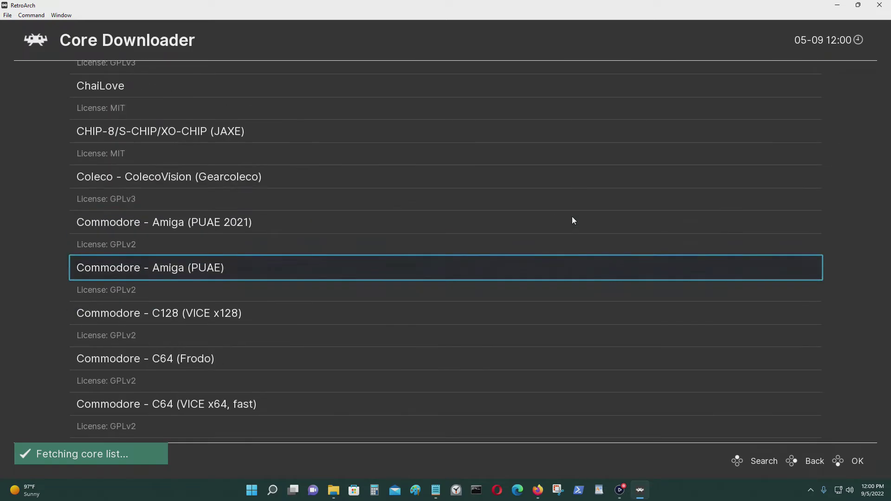
pyautogui.press('Down')
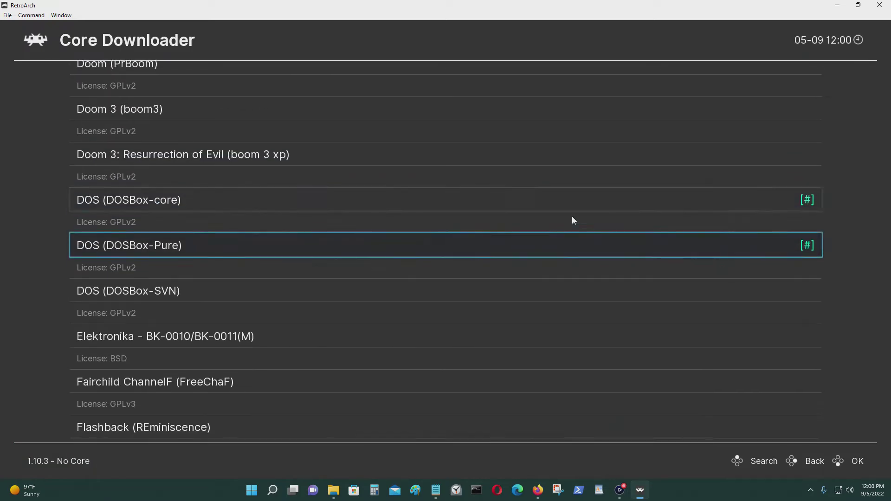
pyautogui.press('Up')
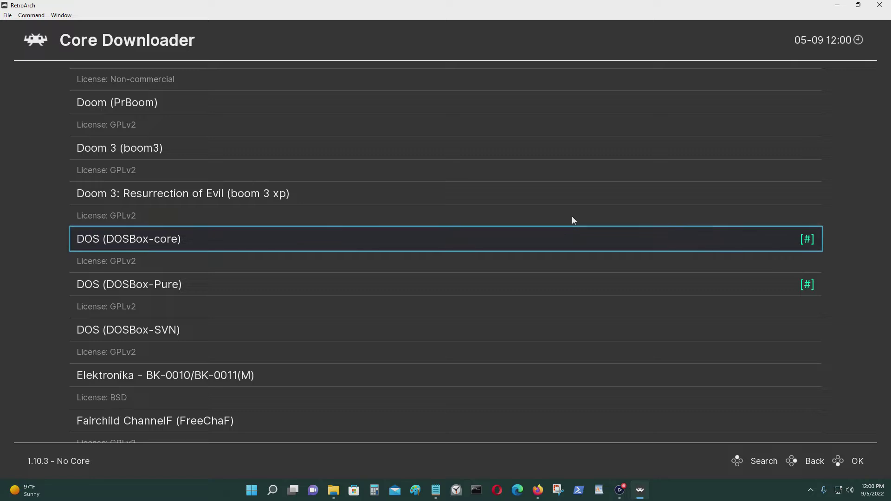
pyautogui.press('Return')
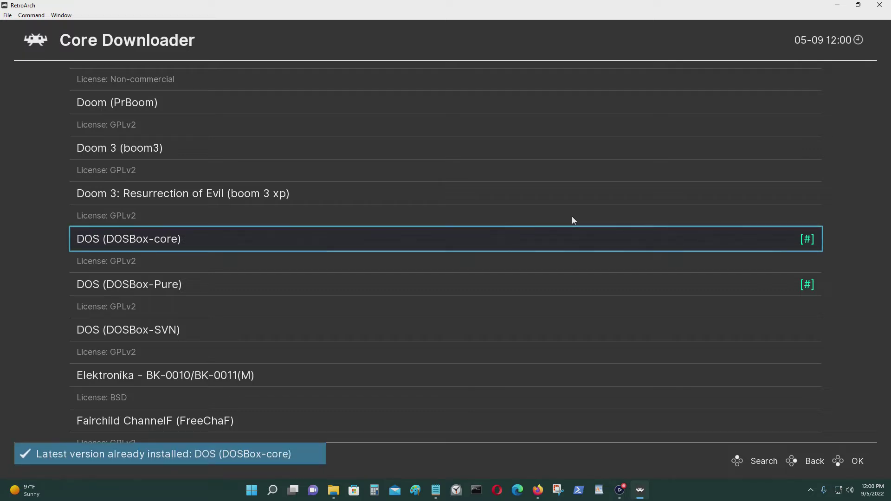
pyautogui.press('BackSpace')
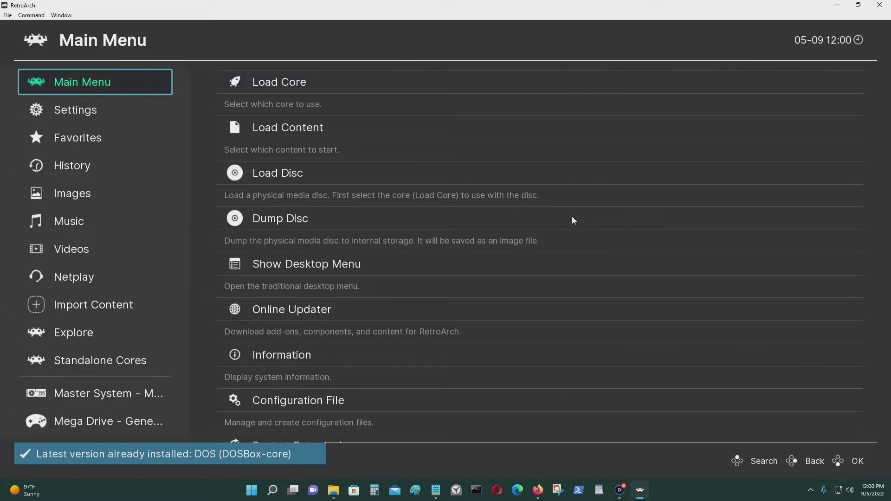
# Step: Under Load Content, browse to D:\Emulator\Dos
pyautogui.press('Down')
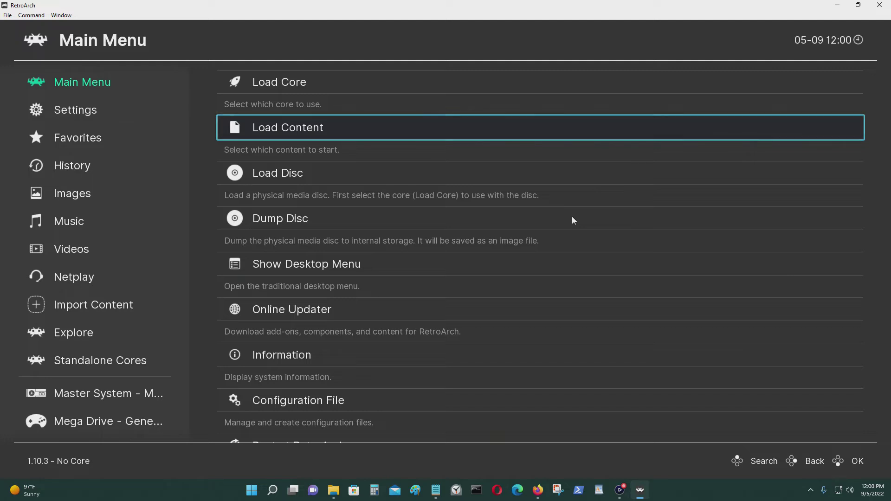
pyautogui.press('Return')
pyautogui.press('Down')
pyautogui.press('Down')
pyautogui.press('Down')
pyautogui.press('Down')
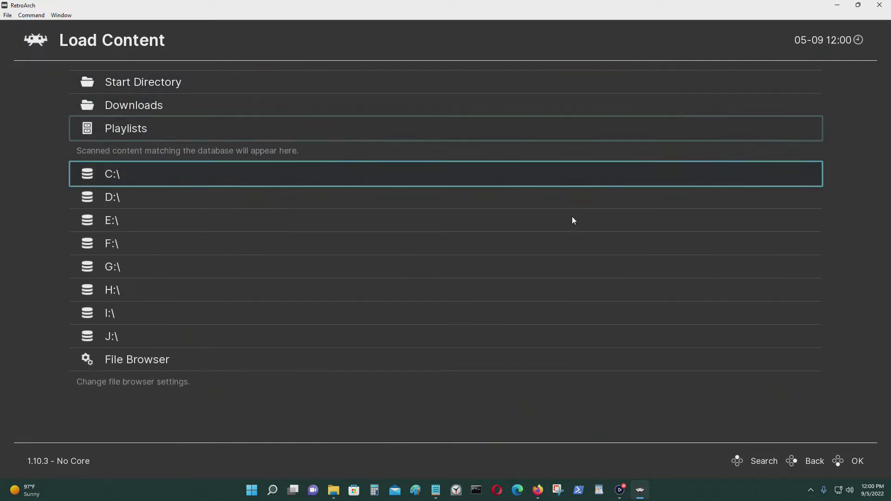
pyautogui.press('Return')
pyautogui.press('Down')
pyautogui.press('Down')
pyautogui.press('Down')
pyautogui.press('Down')
pyautogui.press('Down')
pyautogui.press('Down')
pyautogui.press('Down')
pyautogui.press('Down')
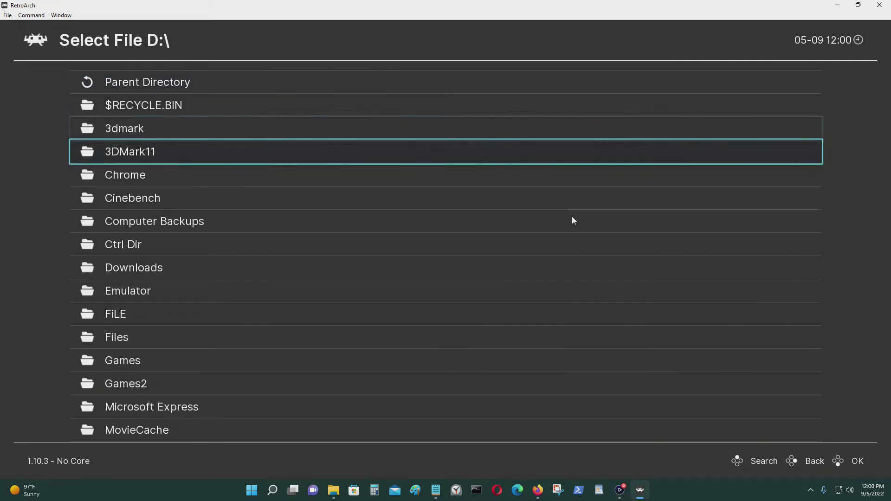
pyautogui.press('Return')
pyautogui.press('Down')
pyautogui.press('Down')
pyautogui.press('Down')
pyautogui.press('Down')
pyautogui.press('Down')
pyautogui.press('Down')
pyautogui.press('Down')
pyautogui.press('Down')
pyautogui.press('Down')
pyautogui.press('Down')
pyautogui.press('Down')
pyautogui.press('Down')
pyautogui.press('Return')
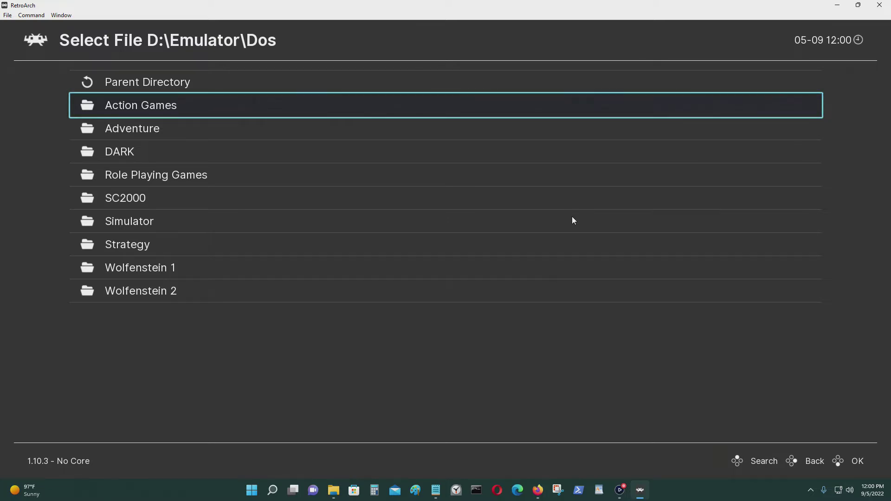
# Step: Open Action Games > Crimewave and move through its EXE files toward CW.EXE
pyautogui.press('Return')
pyautogui.press('Down')
pyautogui.press('Down')
pyautogui.press('Down')
pyautogui.press('Down')
pyautogui.press('Down')
pyautogui.press('Down')
pyautogui.press('Down')
pyautogui.press('Down')
pyautogui.press('Down')
pyautogui.press('Down')
pyautogui.press('Down')
pyautogui.press('Down')
pyautogui.press('Down')
pyautogui.press('Down')
pyautogui.press('Down')
pyautogui.press('Down')
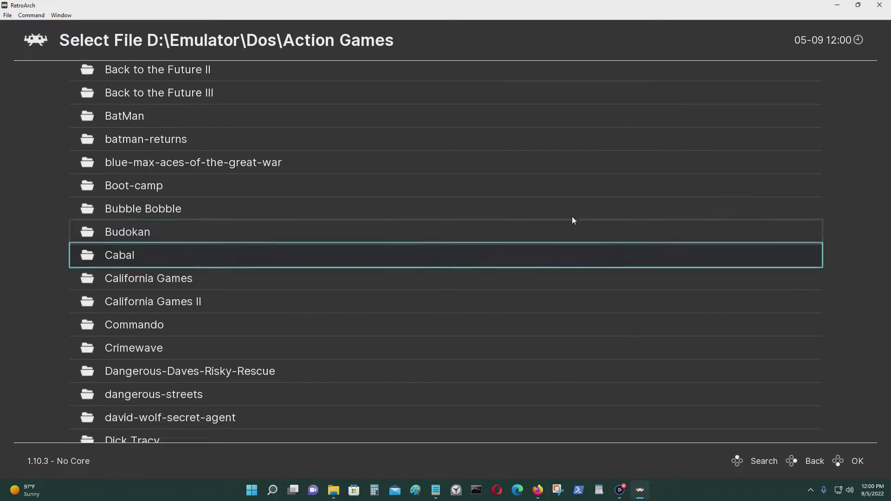
pyautogui.press('Down')
pyautogui.press('Down')
pyautogui.press('Down')
pyautogui.press('Down')
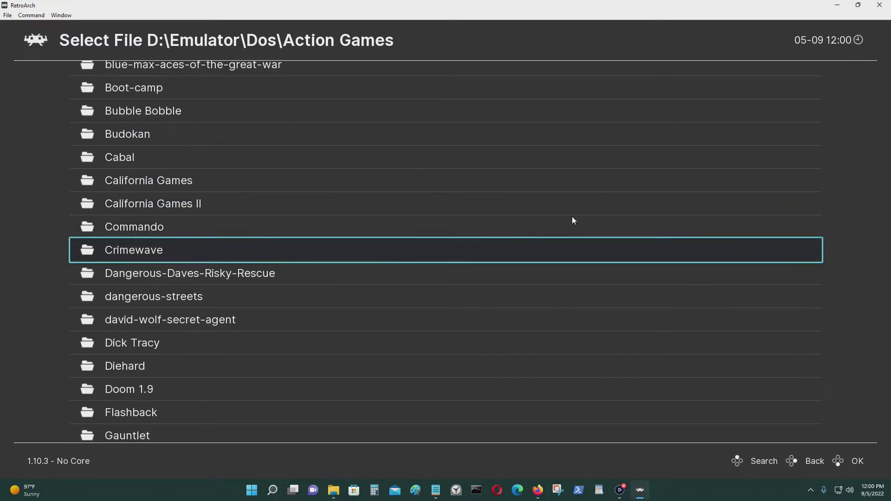
pyautogui.press('Return')
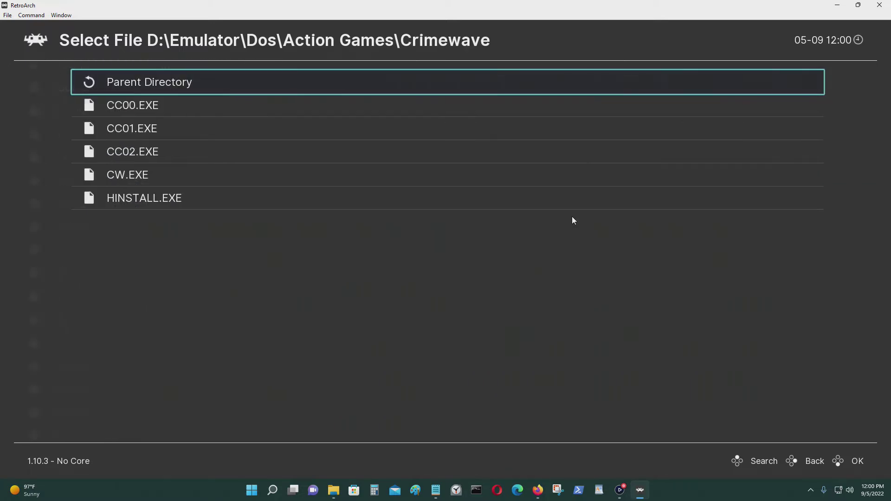
pyautogui.press('Down')
pyautogui.press('Down')
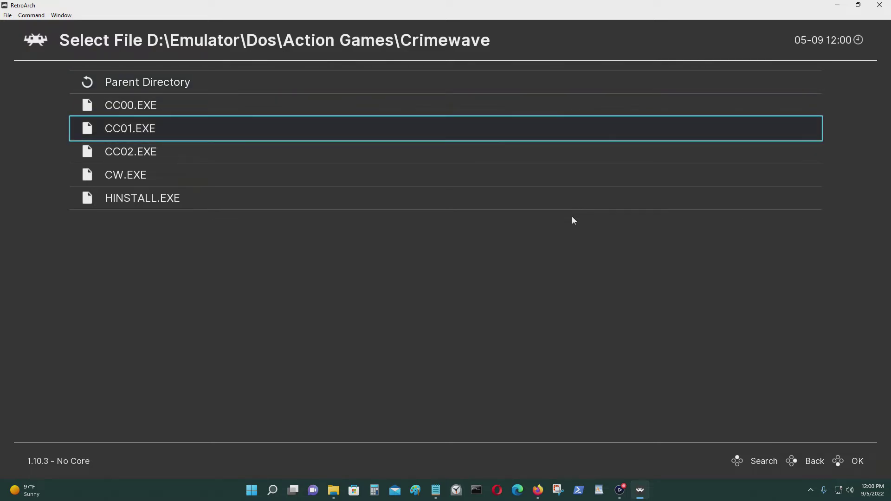
pyautogui.press('Down')
pyautogui.press('Down')
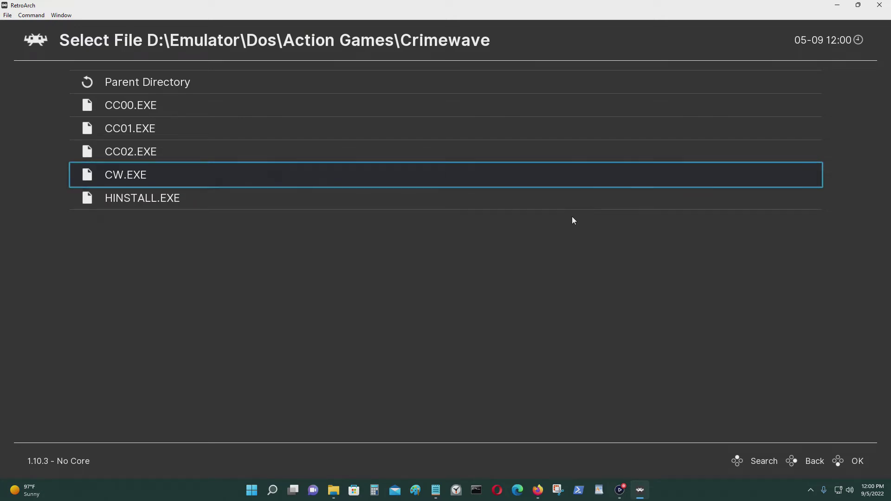
pyautogui.press('Up')
# Step: Run CW.EXE with the DOS (DOSBox-core) core and maximize the window to show the copy-protection prompt
pyautogui.press('Down')
pyautogui.press('Return')
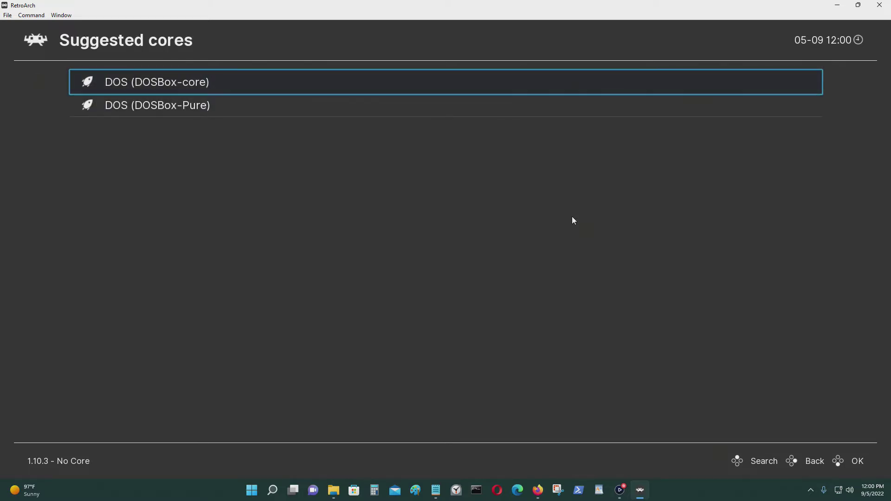
pyautogui.press('Return')
pyautogui.press('Return')
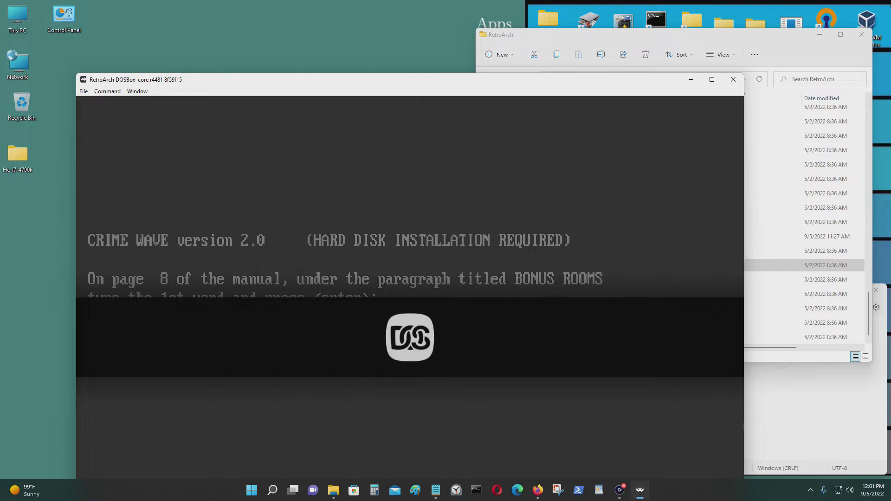
pyautogui.click(712, 80)
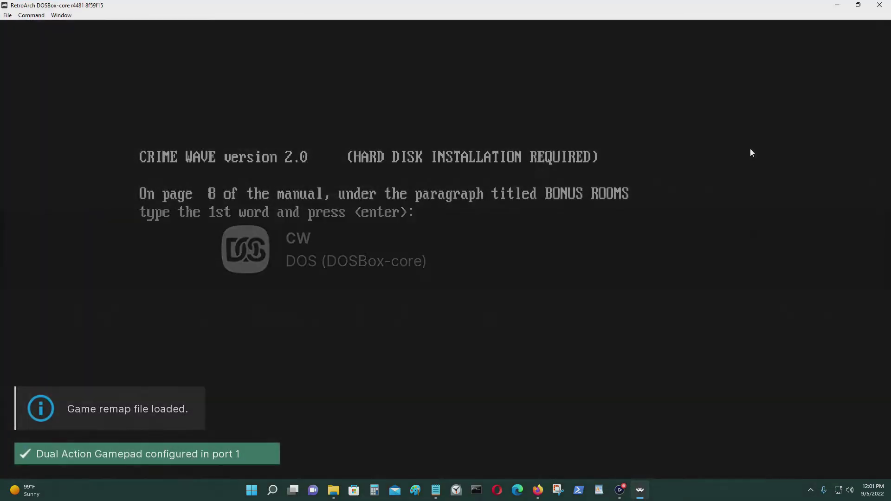